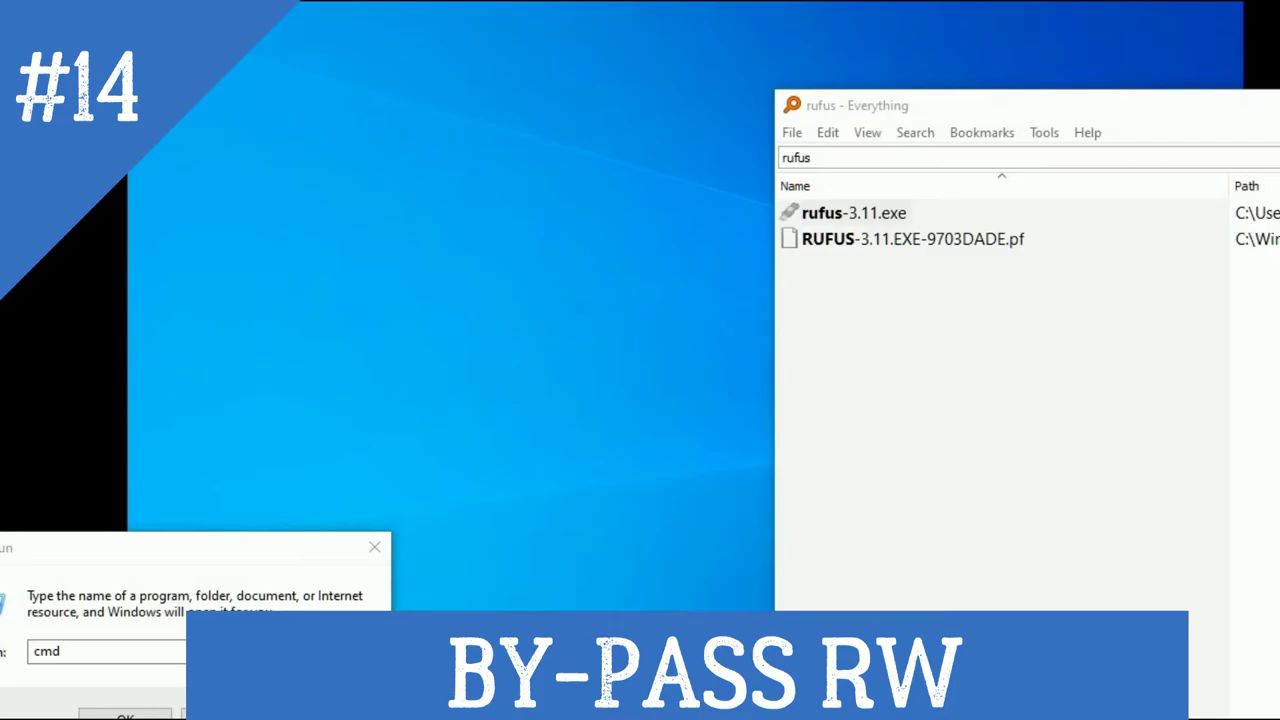
Step: Search the computer's files for rufus and select rufus-3.11.exe in the results
key(ctrl+a)
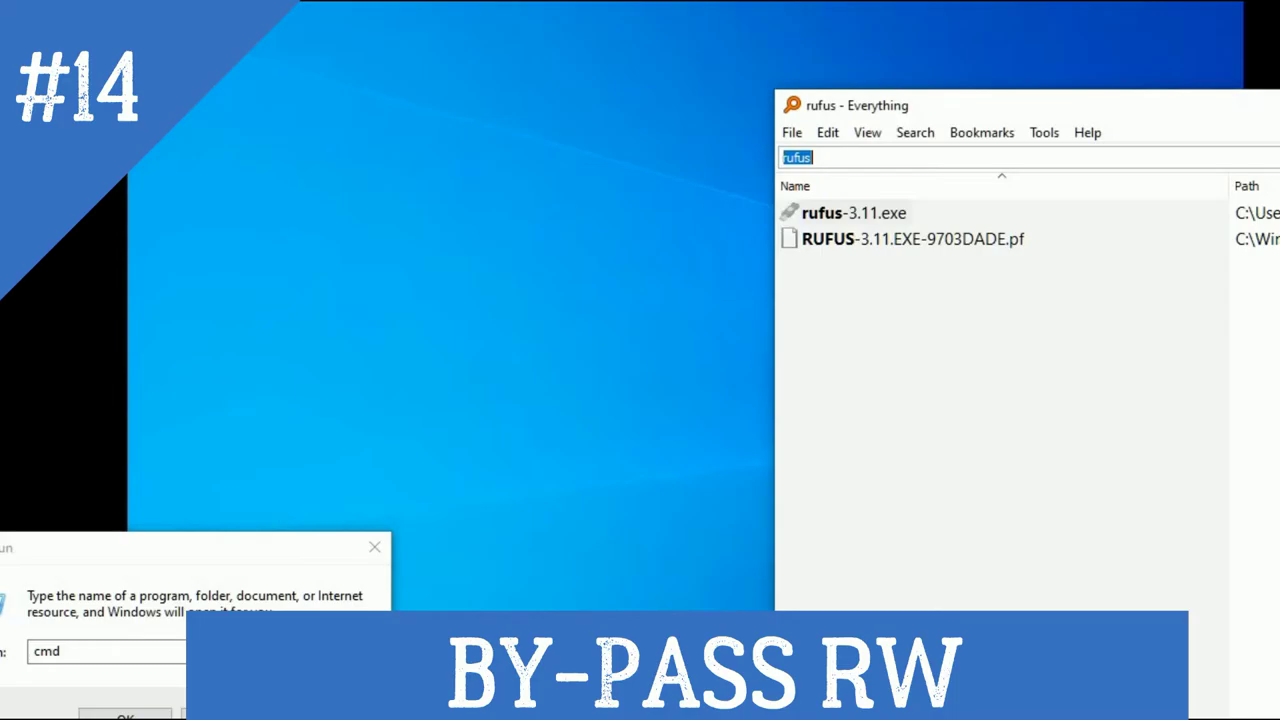
key(BackSpace)
text(rud)
key(BackSpace)
text(fu)
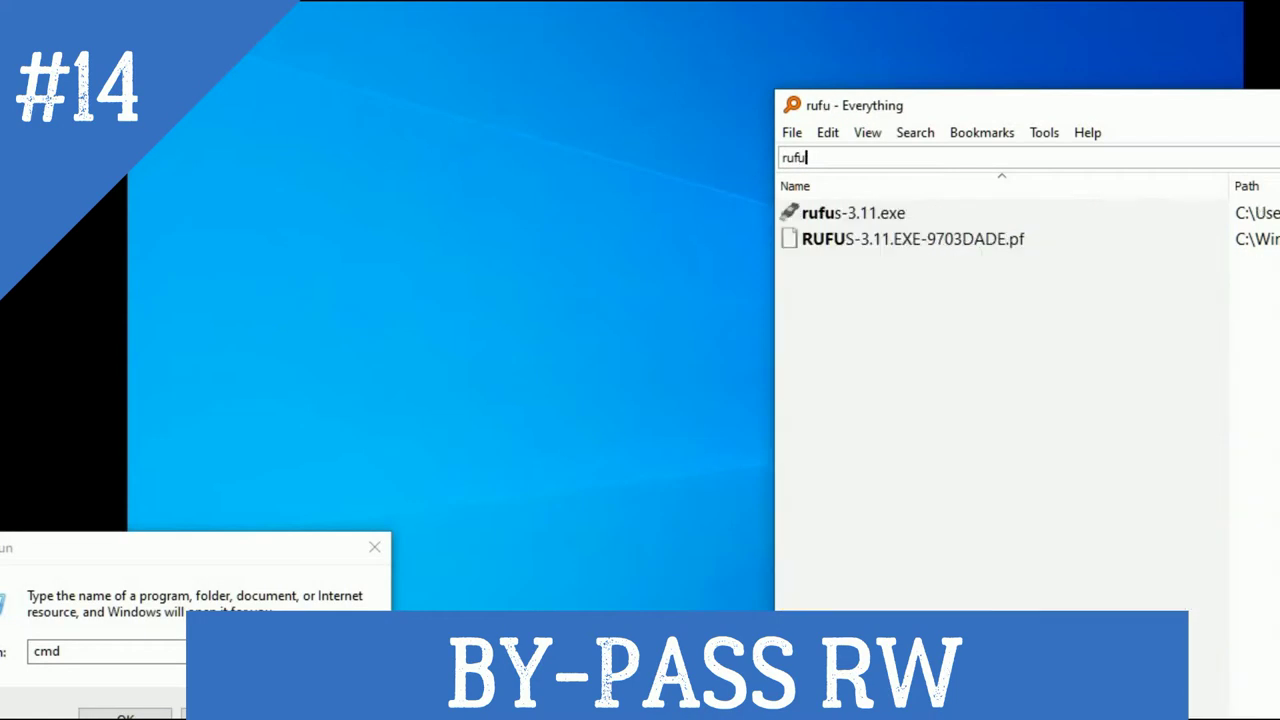
key(BackSpace)
text(us)
key(Down)
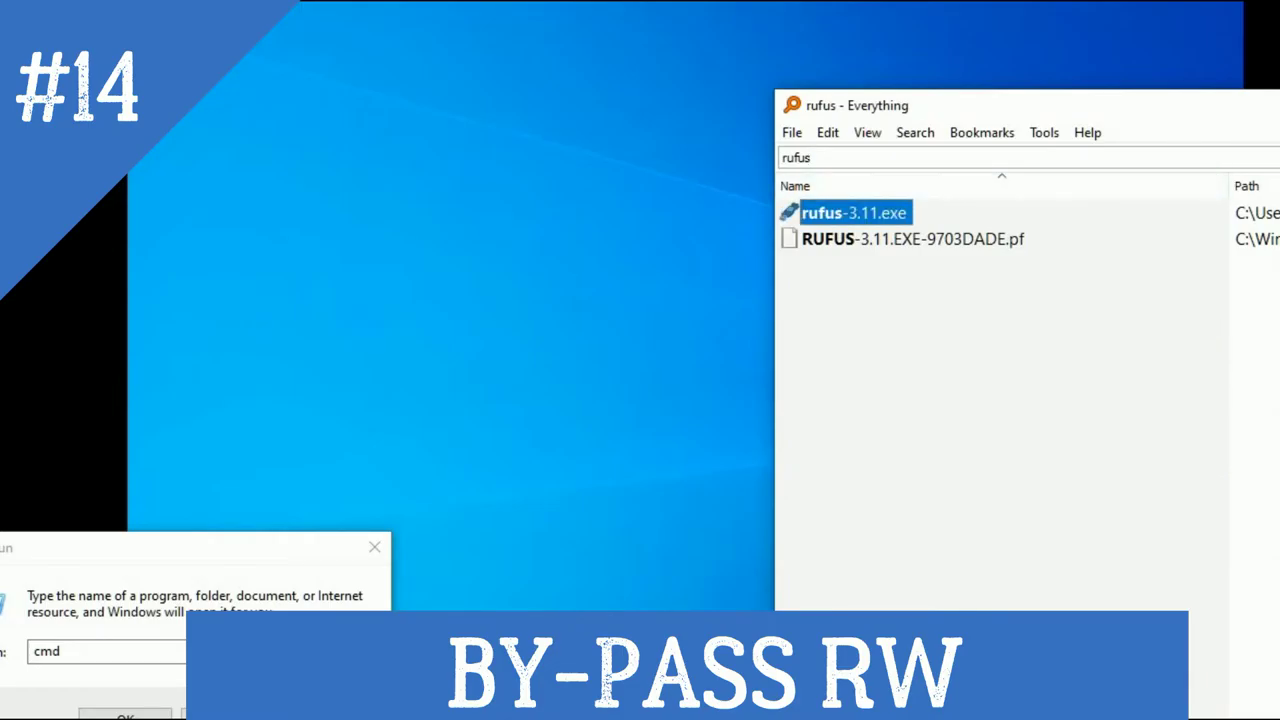
Step: View the file properties of rufus-3.11.exe, check its size, and close the properties
key(shift+F10)
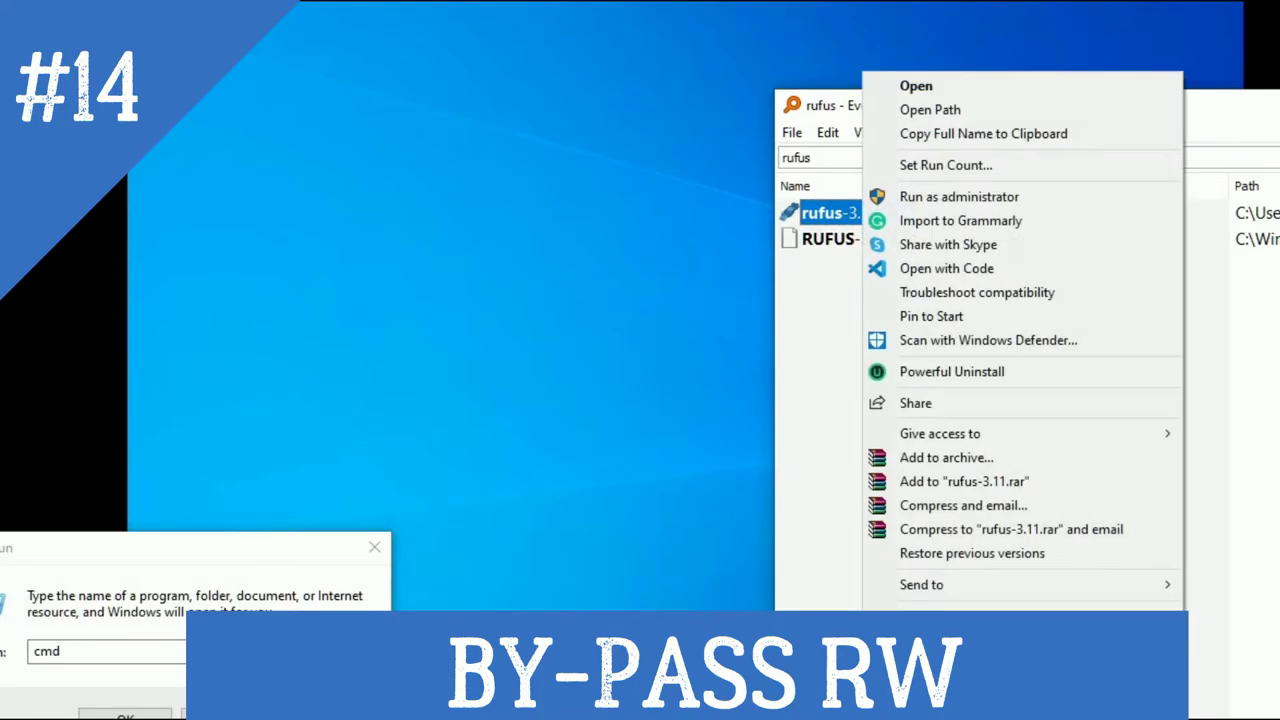
key(Escape)
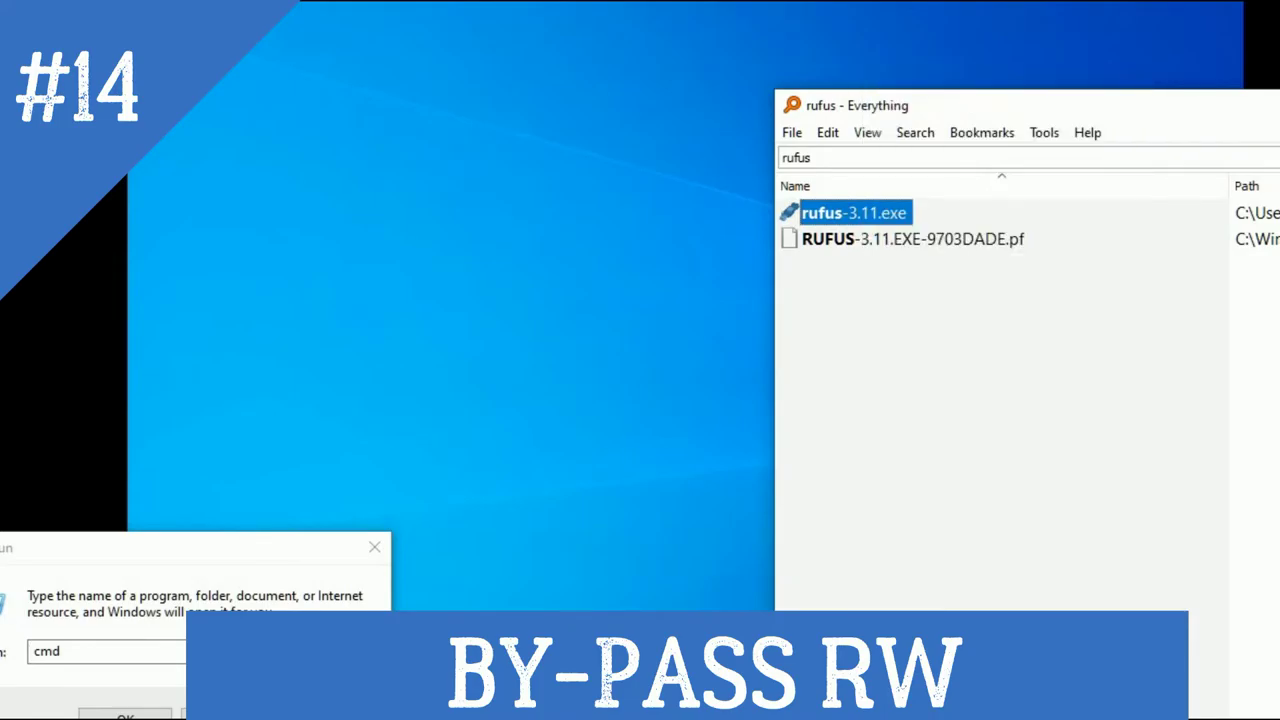
key(alt+Return)
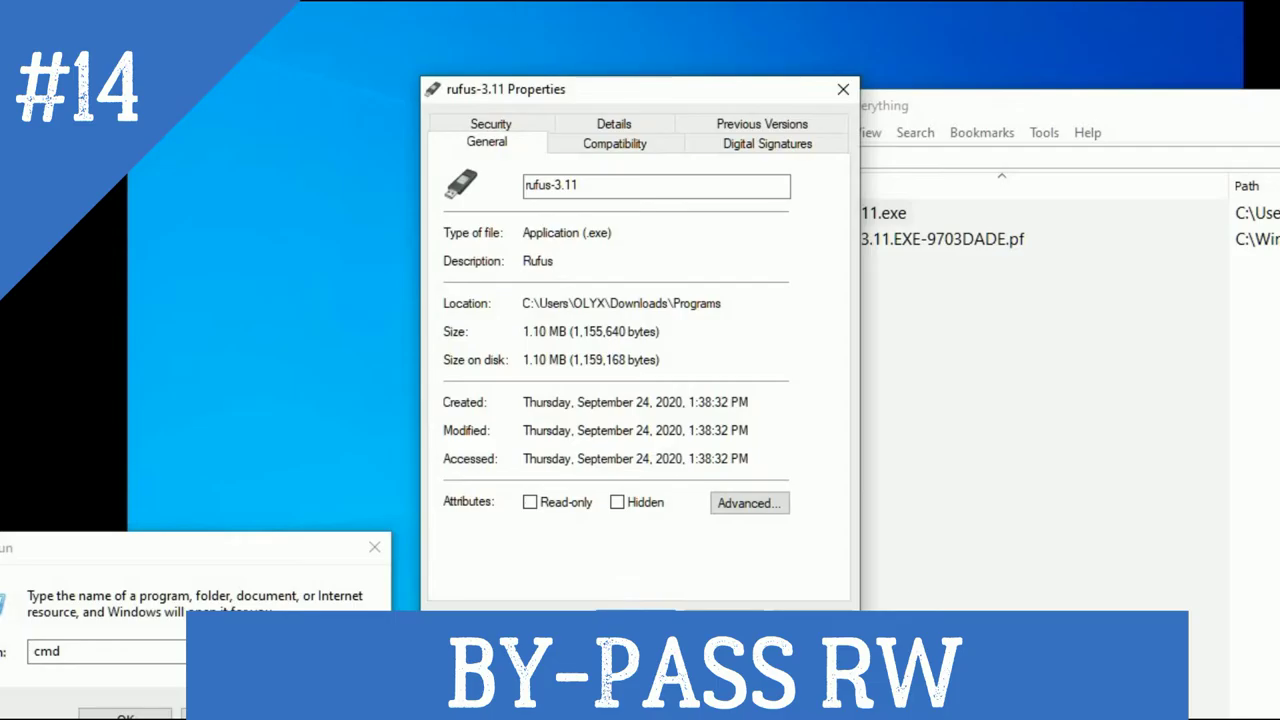
drag(523, 331, 565, 331)
click(843, 89)
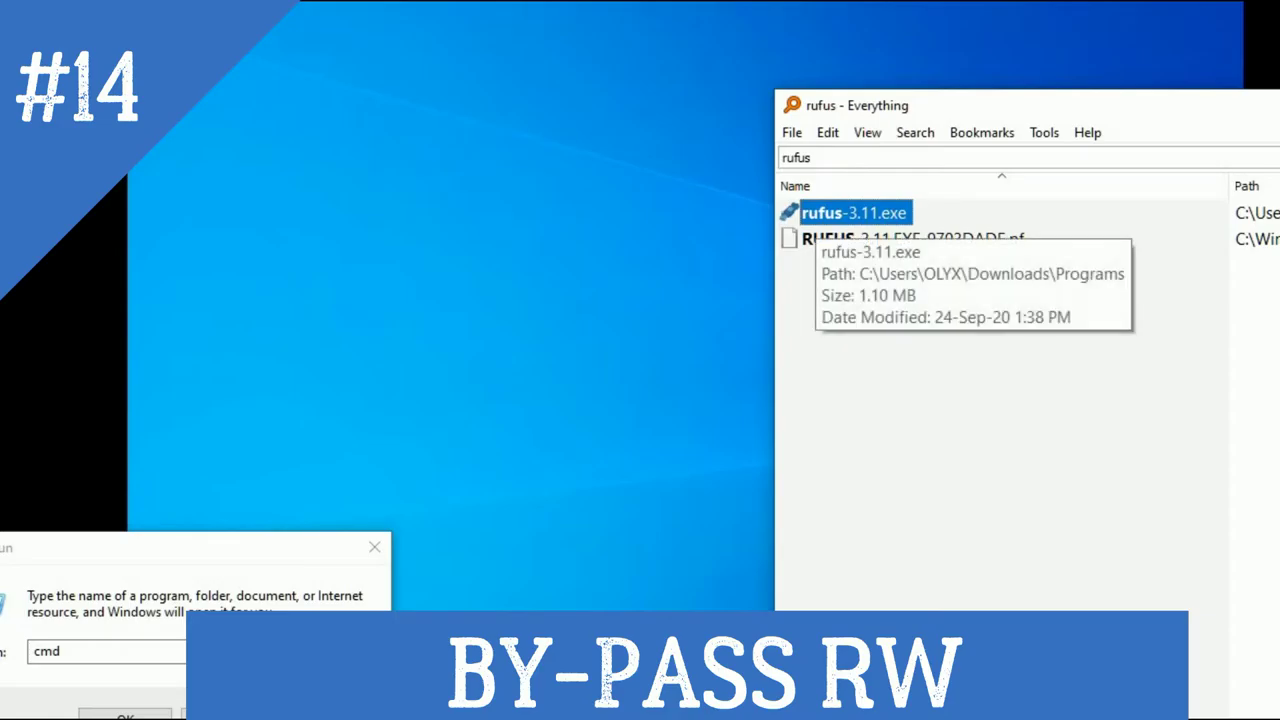
Step: Switch to Rufus and load the _Getintopc.com_en_win_10_pro_rs3_1709 disc image from the Windows 10, 2017 folder as the boot selection
key(alt+Tab)
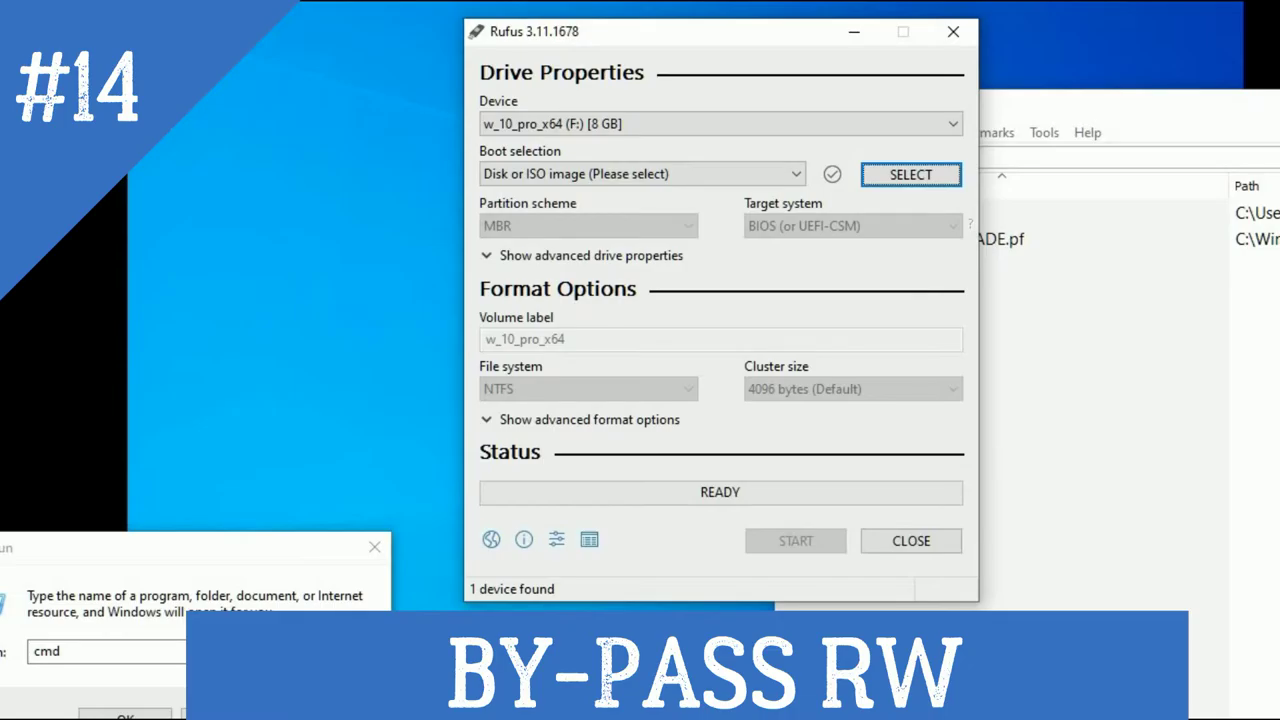
key(Return)
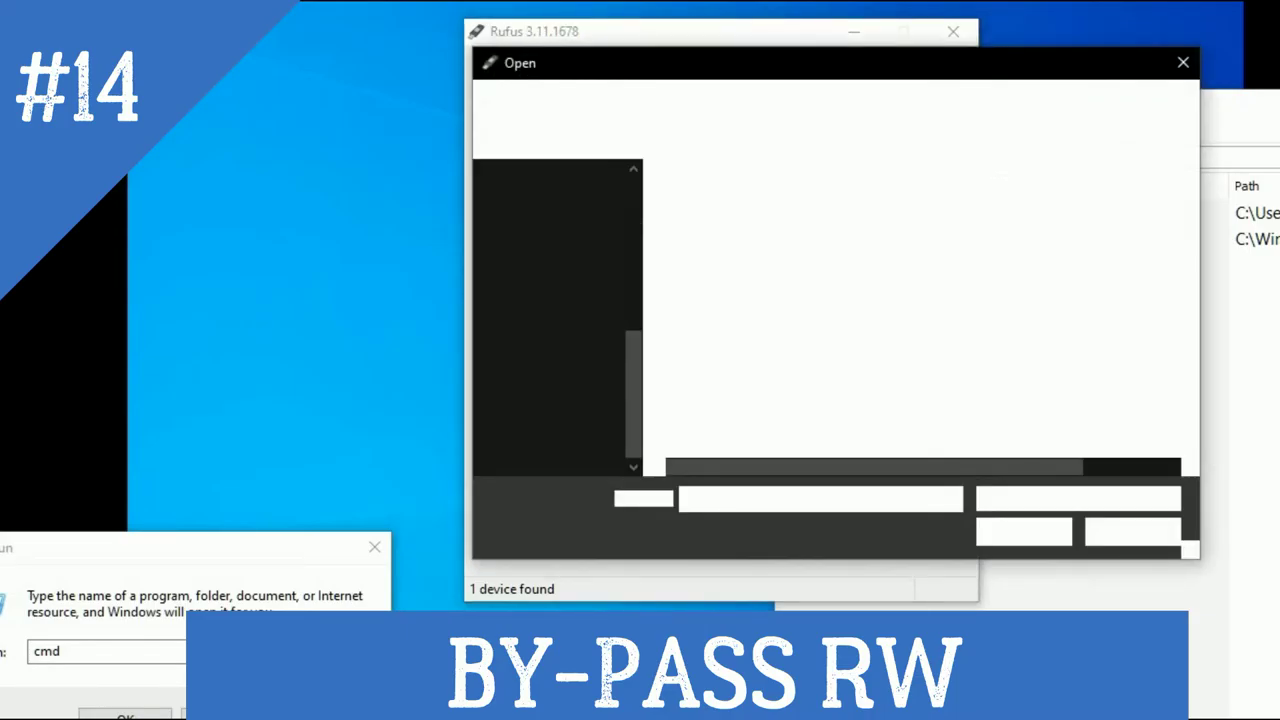
double_click(810, 295)
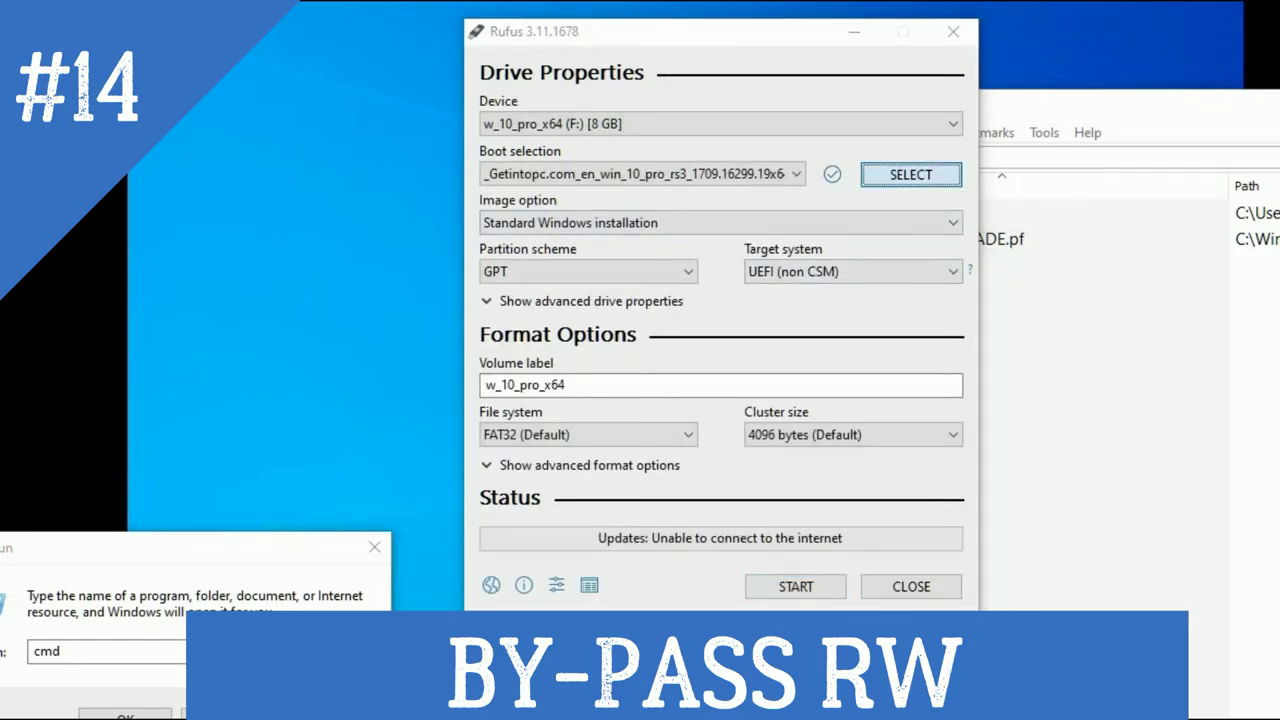
key(Return)
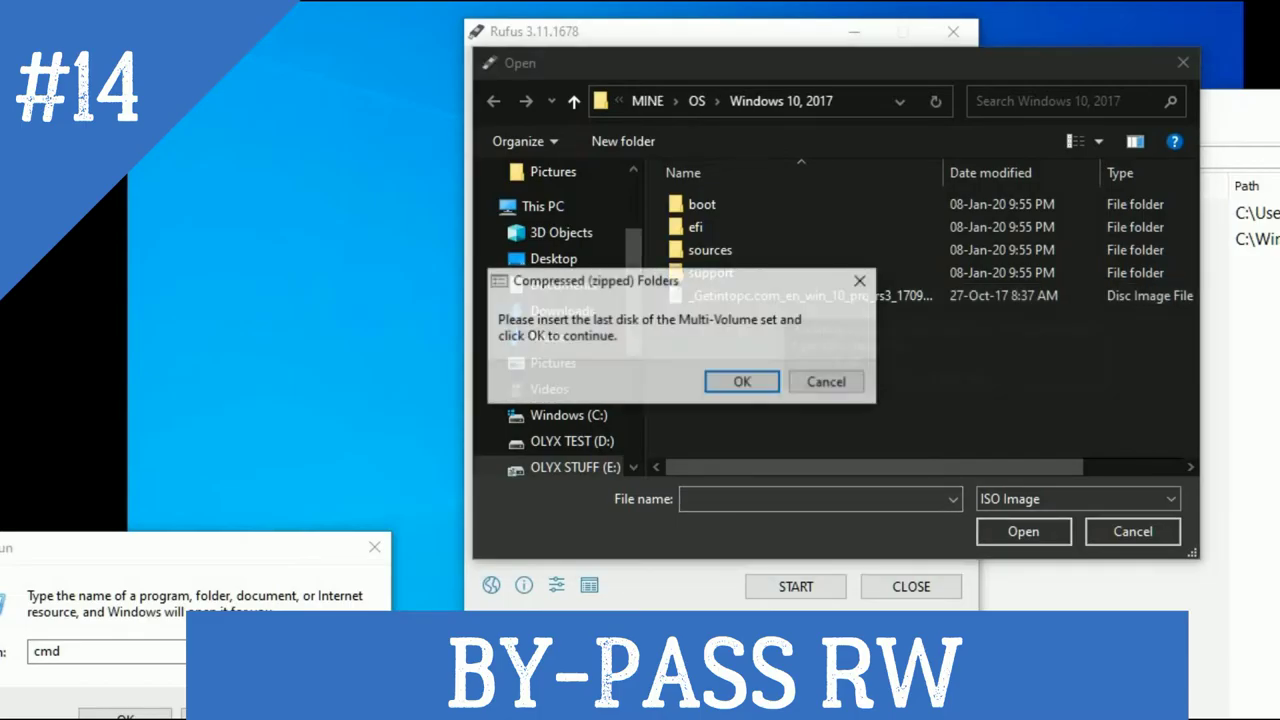
click(822, 379)
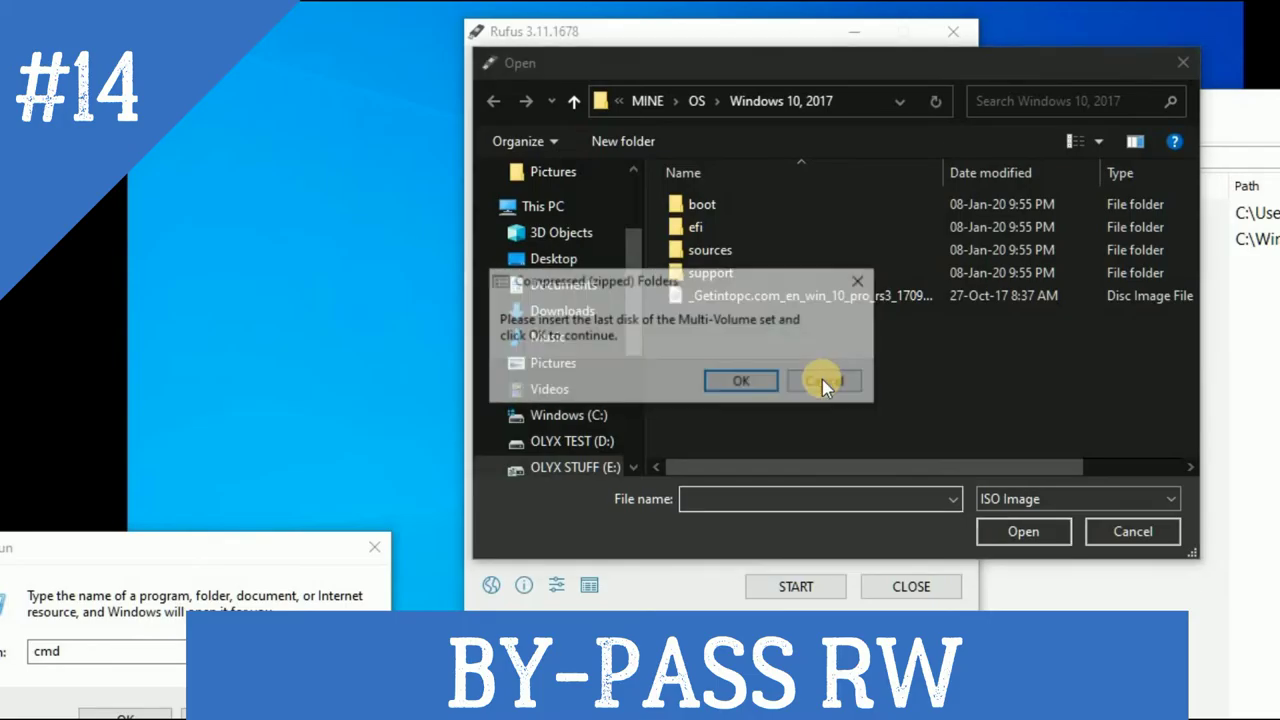
click(810, 379)
double_click(780, 296)
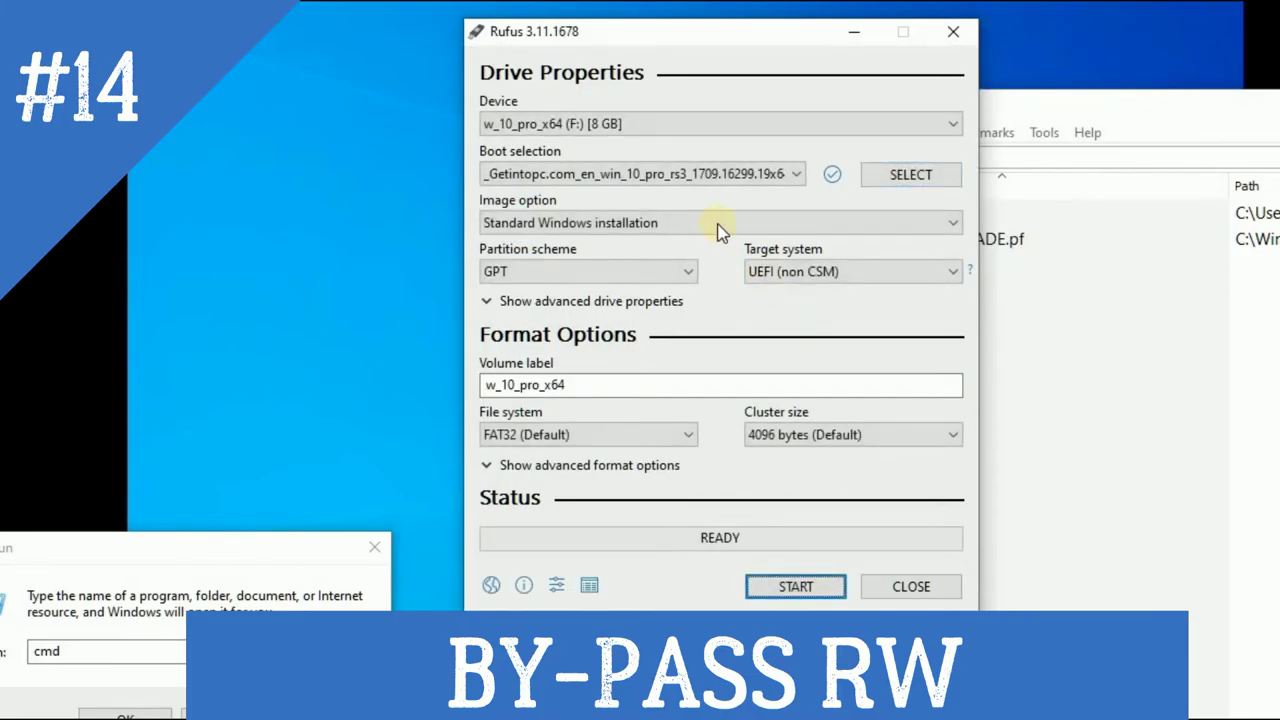
Step: Check the available image options, keeping Standard Windows installation
click(589, 224)
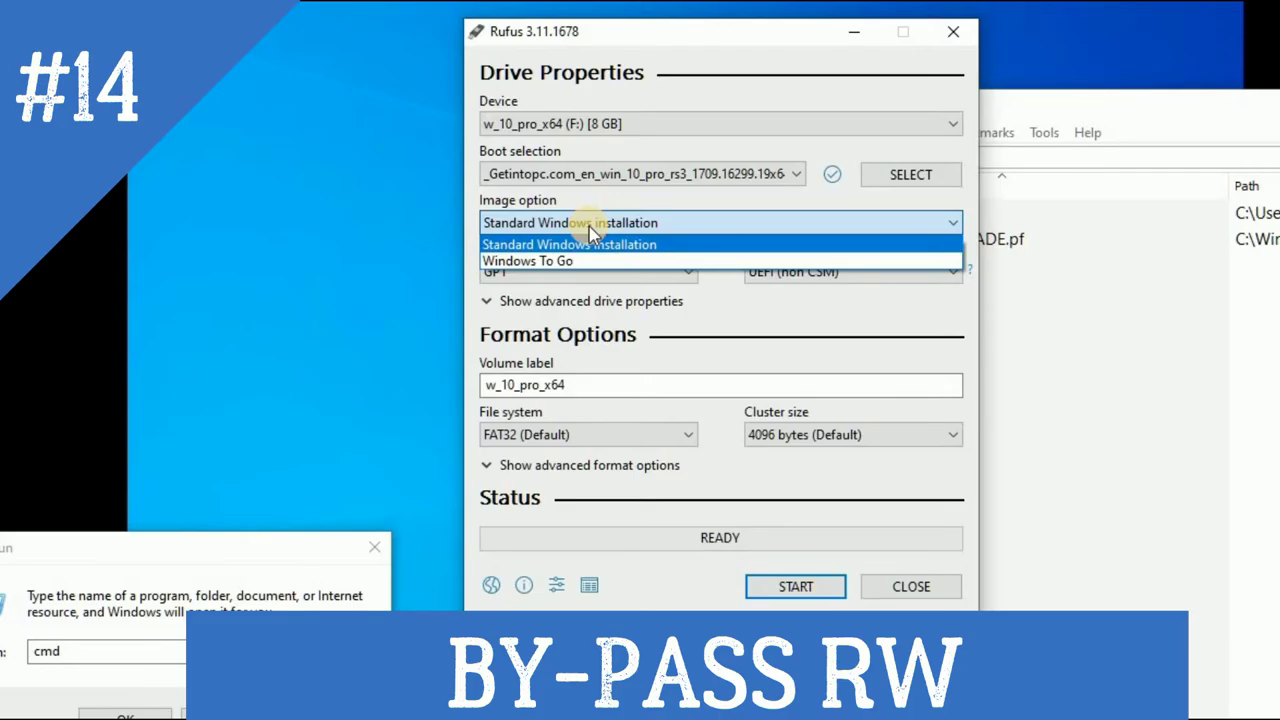
click(589, 226)
click(589, 226)
click(589, 226)
Step: Set the partition scheme to MBR and check the available target systems
click(589, 271)
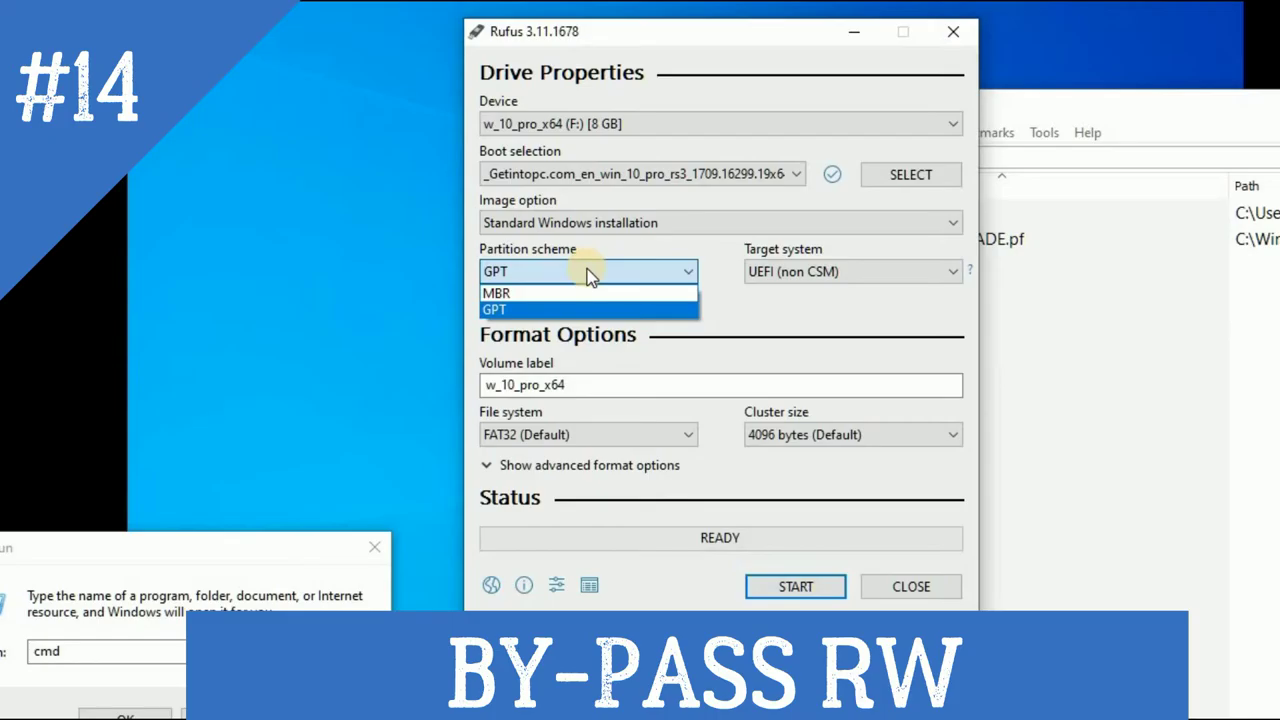
click(589, 272)
click(587, 274)
click(578, 297)
click(785, 273)
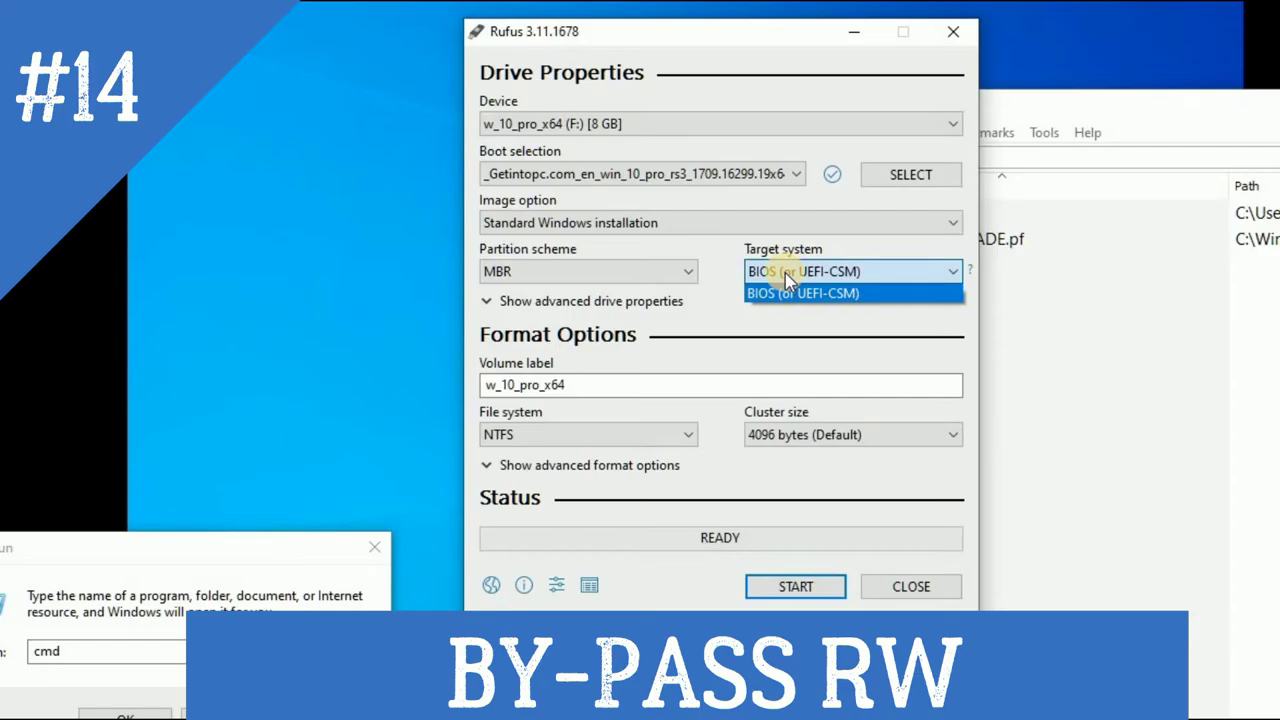
click(785, 273)
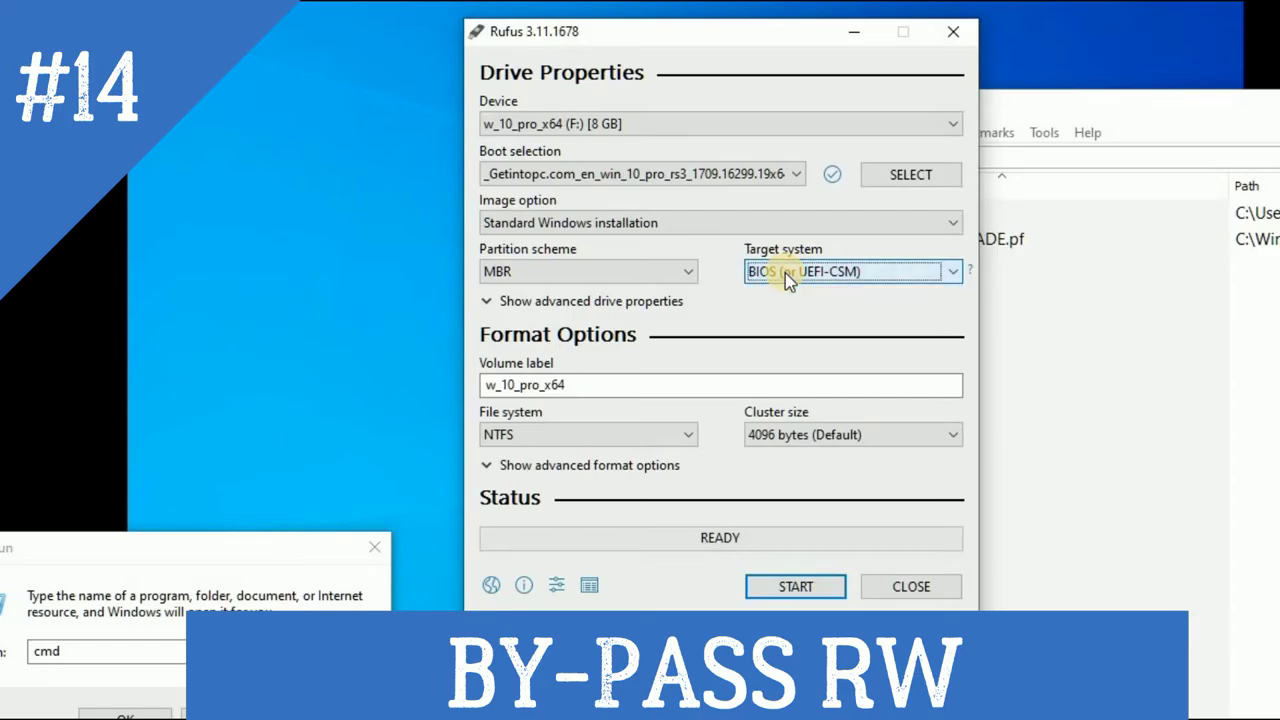
Step: Switch the partition scheme to GPT to compare its target system, and return it to MBR
click(668, 272)
click(668, 306)
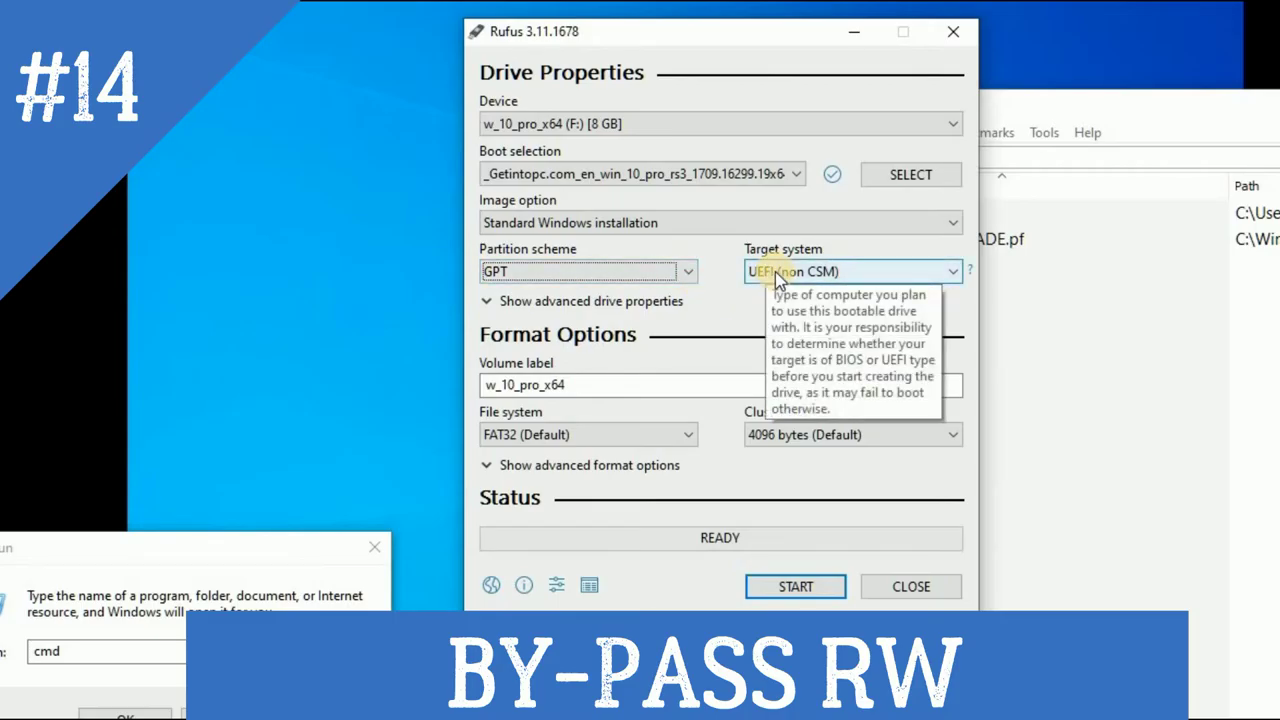
click(655, 273)
click(629, 302)
click(625, 274)
click(621, 295)
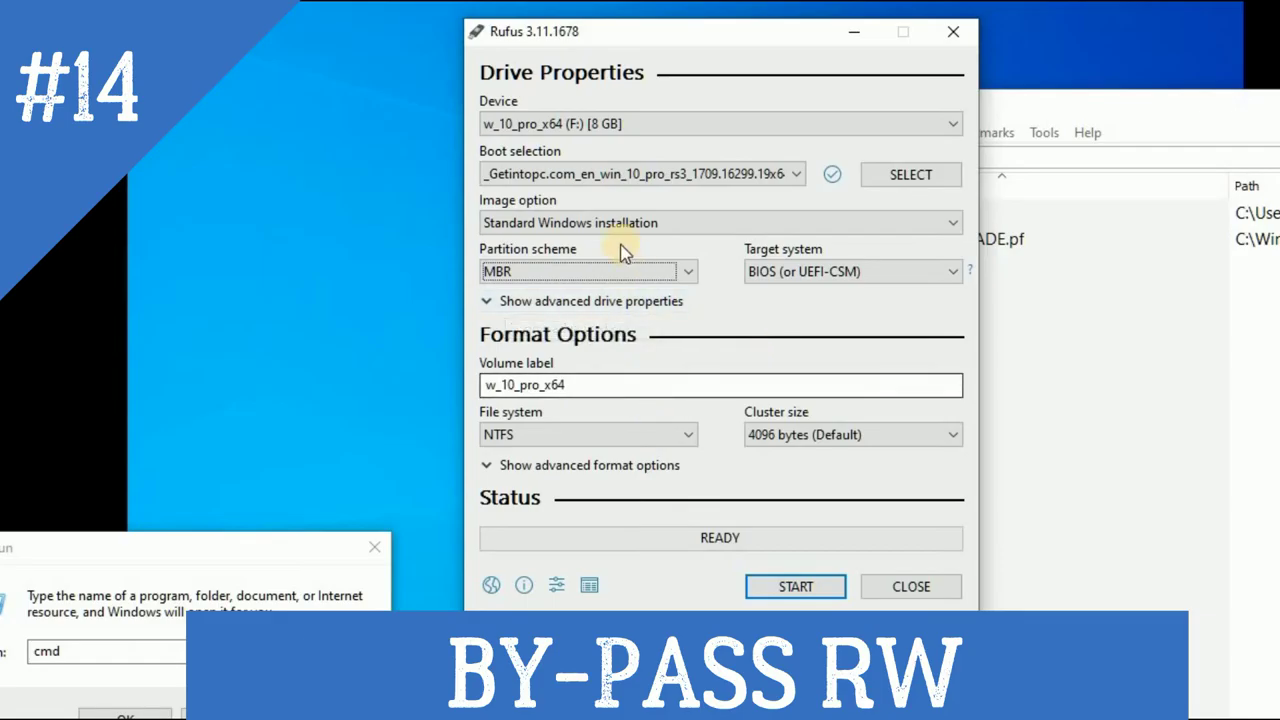
Step: Try replacing the volume label with another name, and undo the edit to restore w_10_pro_x64
drag(629, 394, 374, 338)
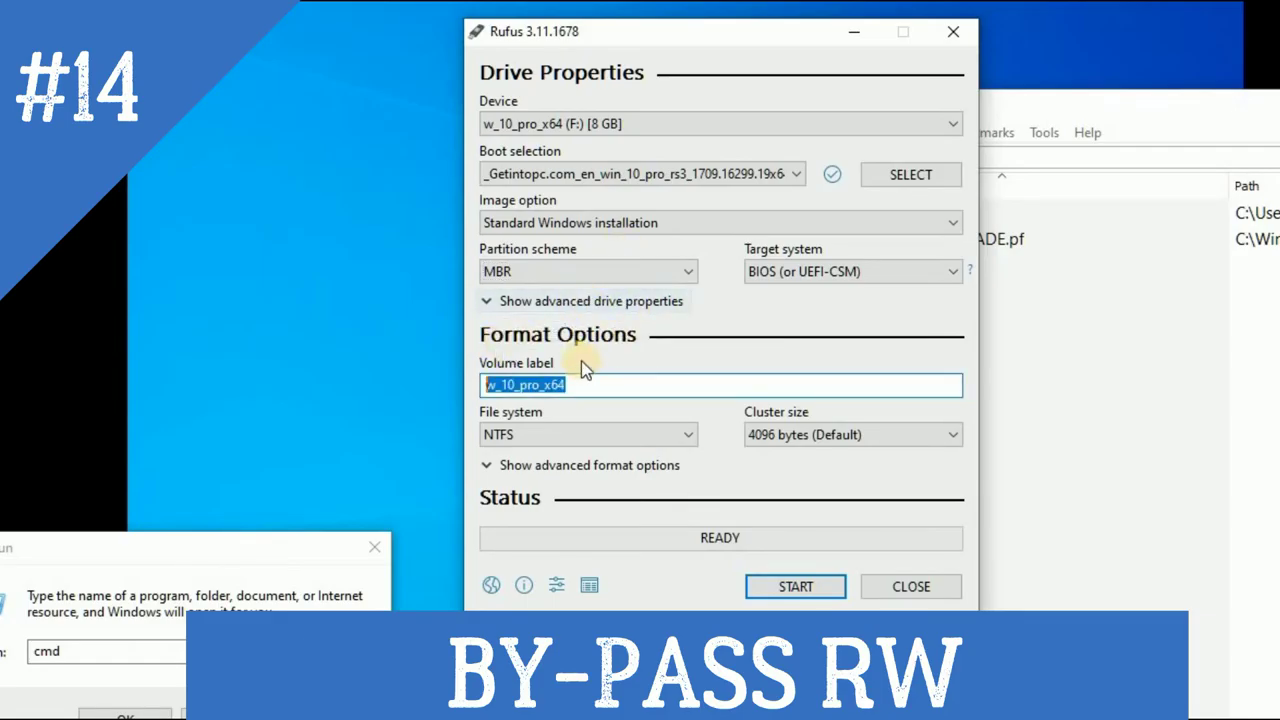
click(580, 393)
key(BackSpace)
key(BackSpace)
key(BackSpace)
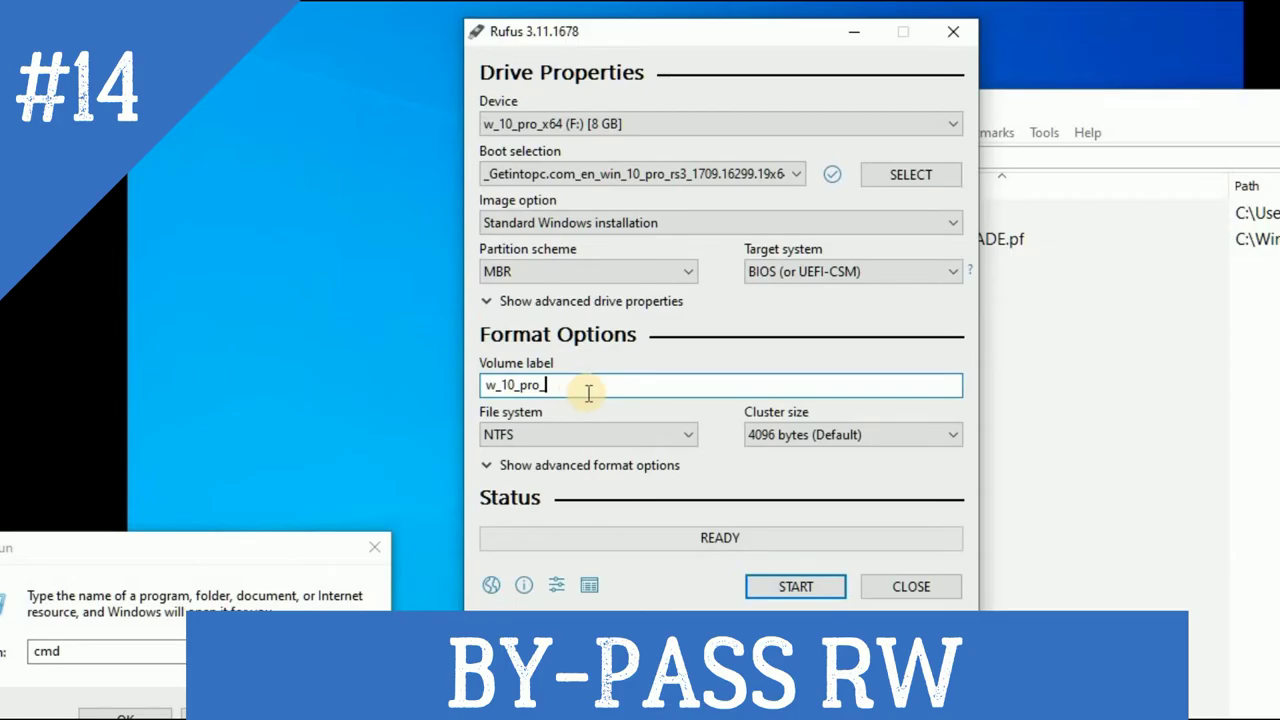
key(ctrl+a)
text(dhia)
key(ctrl+z)
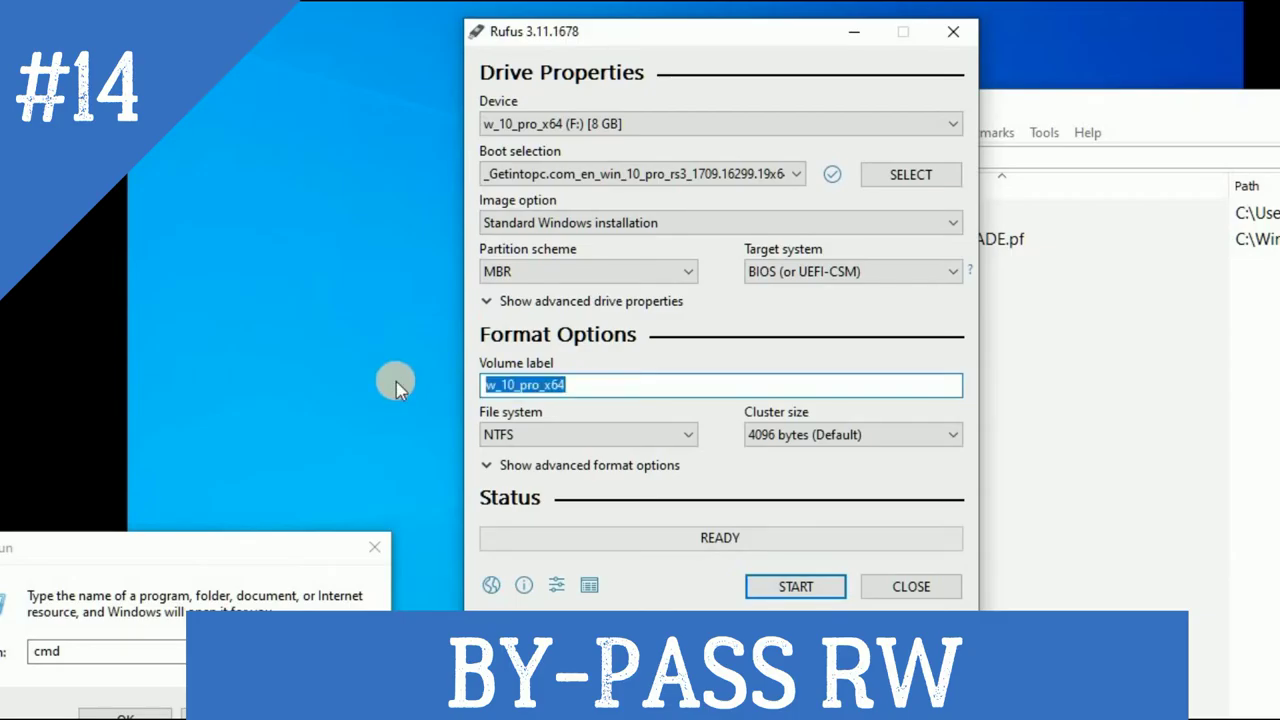
Step: Check the file system and cluster size choices, keeping NTFS and 4096 bytes (Default)
click(569, 432)
click(569, 432)
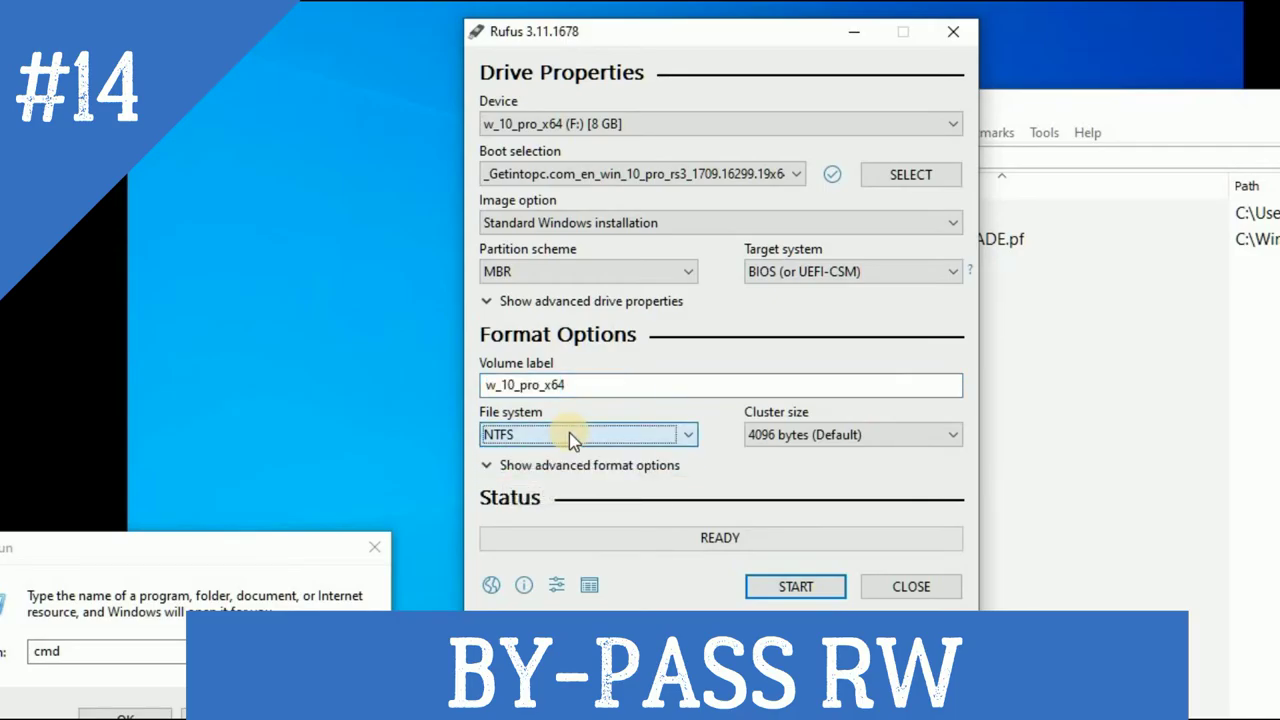
click(758, 438)
click(758, 441)
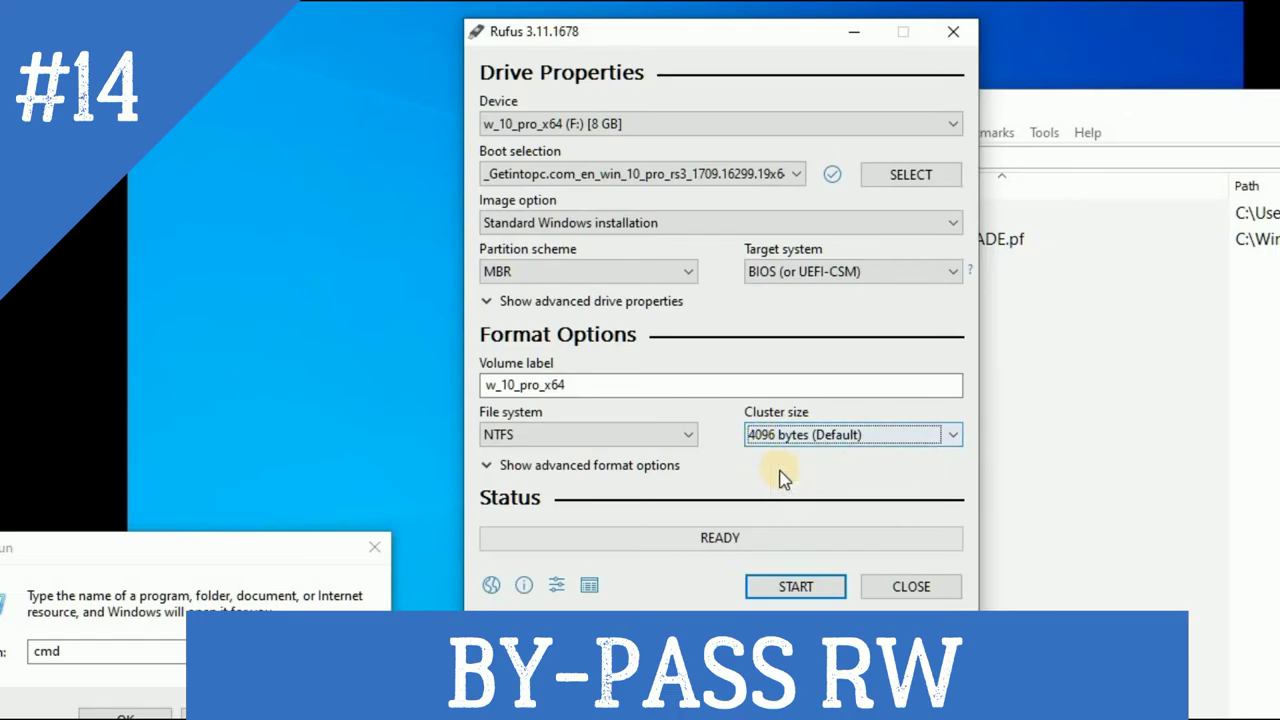
Step: Start writing the Windows 10 image to the w_10_pro_x64 (F:) drive and confirm the operation
click(787, 590)
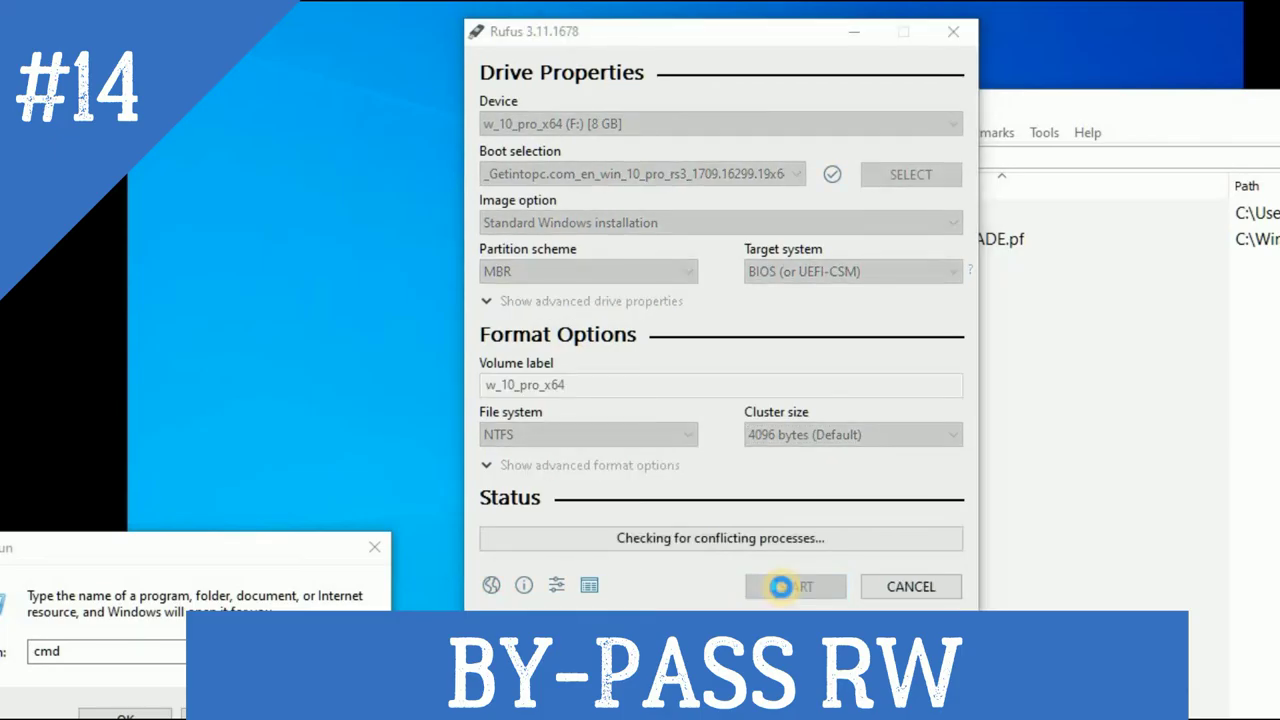
click(727, 465)
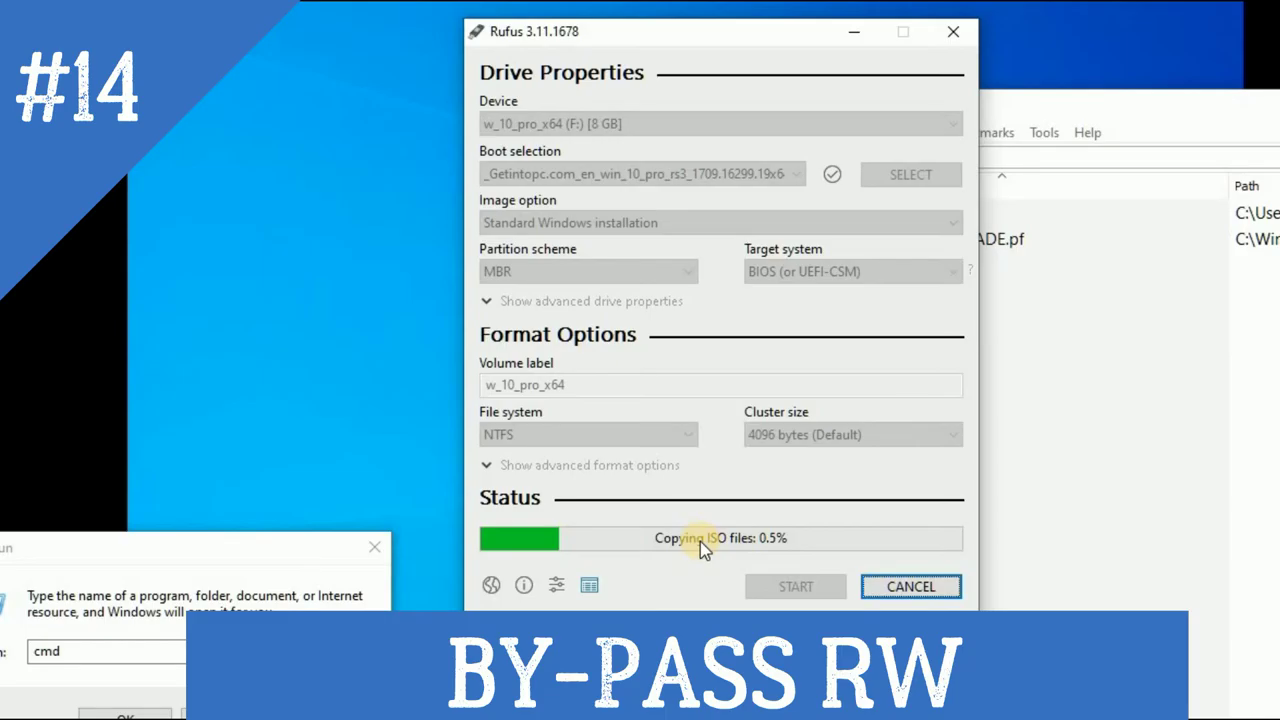
Step: Open a Command Prompt window using the cmd entry in the Run dialog
key(alt+Tab)
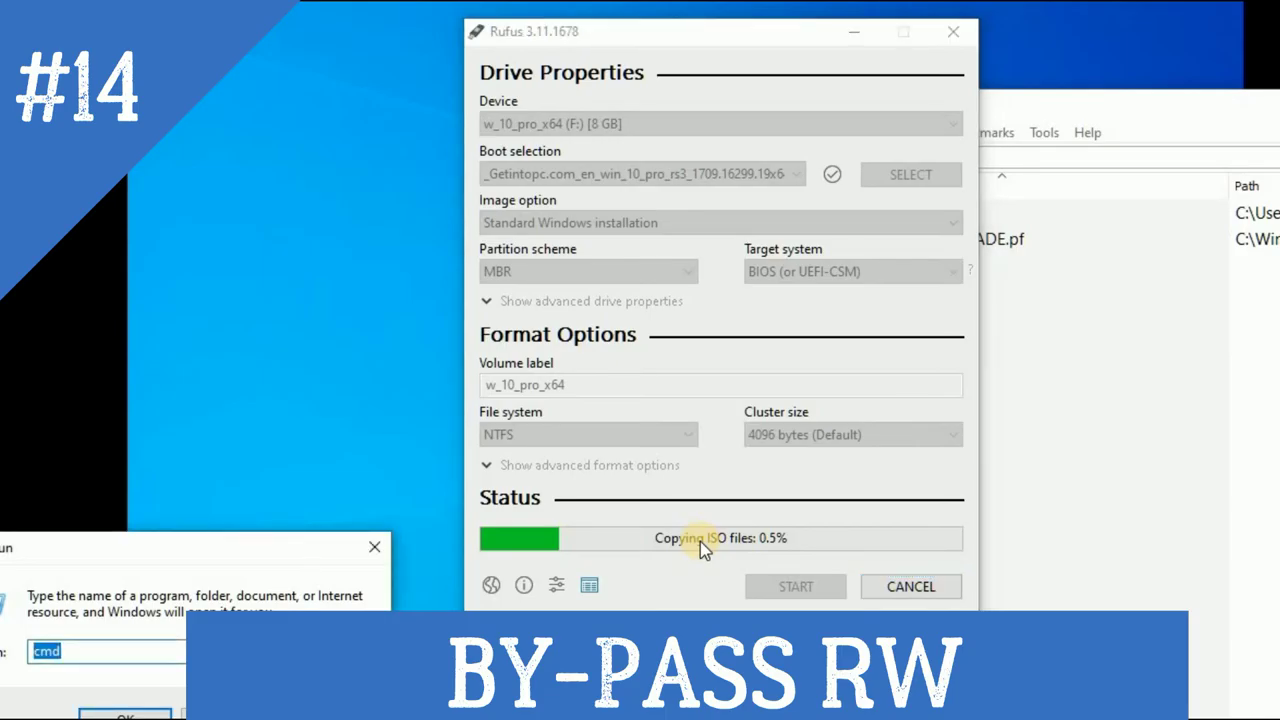
key(Escape)
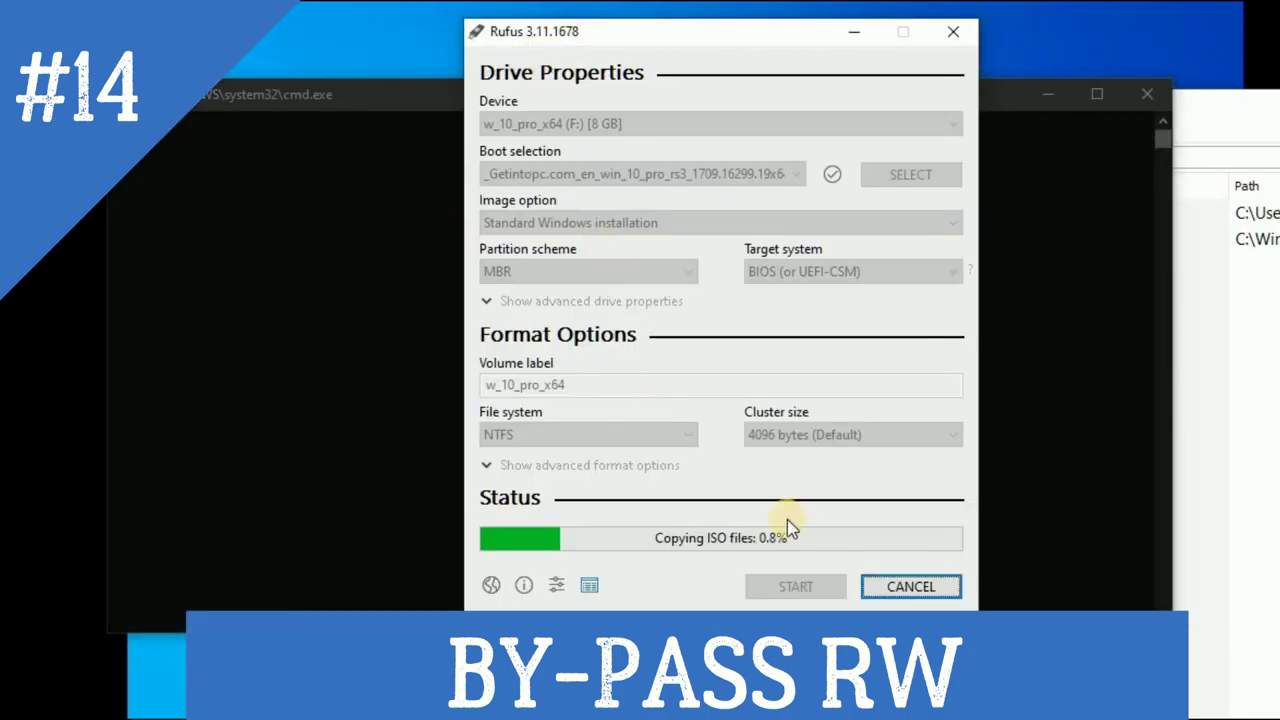
Step: Cancel the running image copy, dismiss the cancellation notice, and close Rufus
click(907, 588)
click(768, 455)
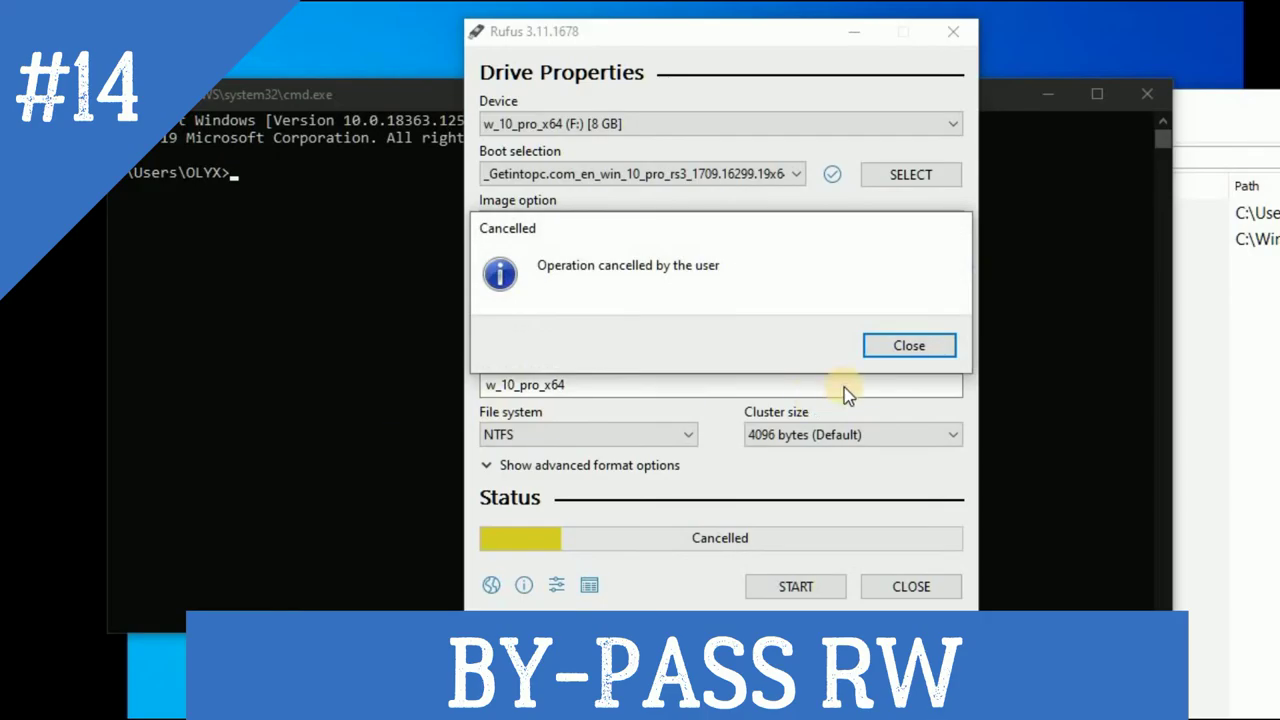
click(912, 344)
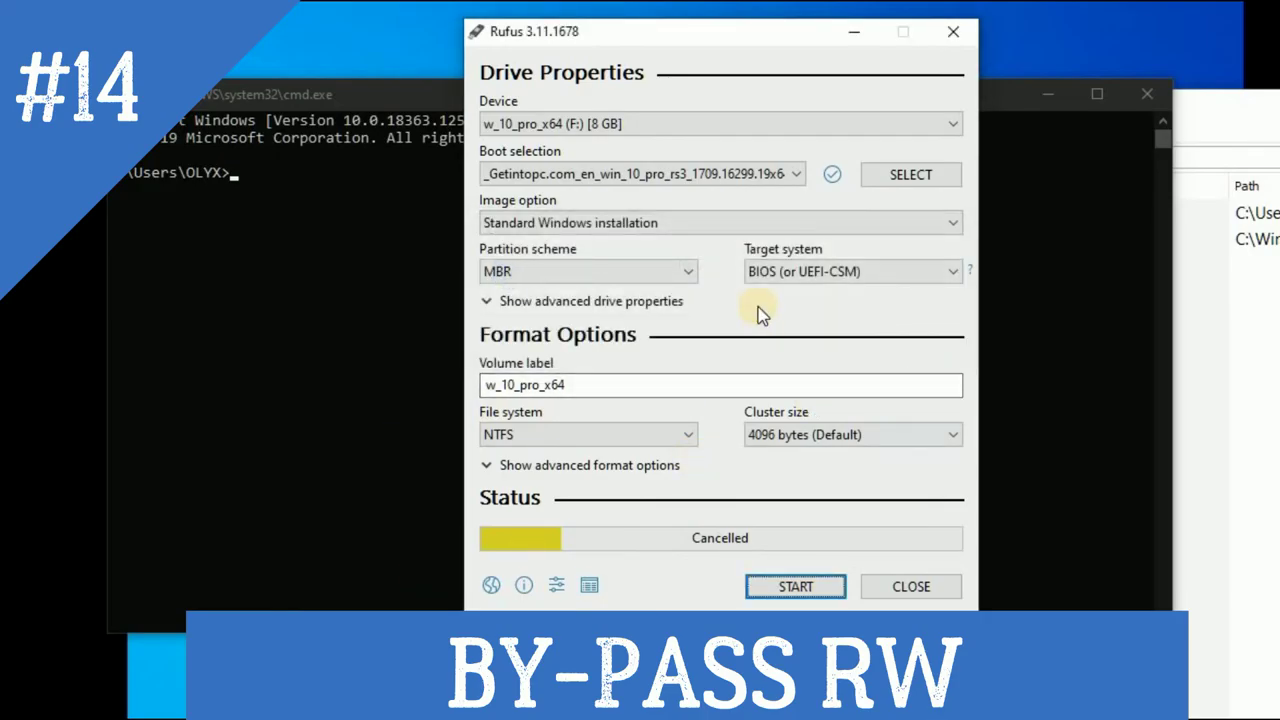
click(953, 32)
Step: Launch diskpart from the Command Prompt and list the computer's disks with list disk
click(517, 337)
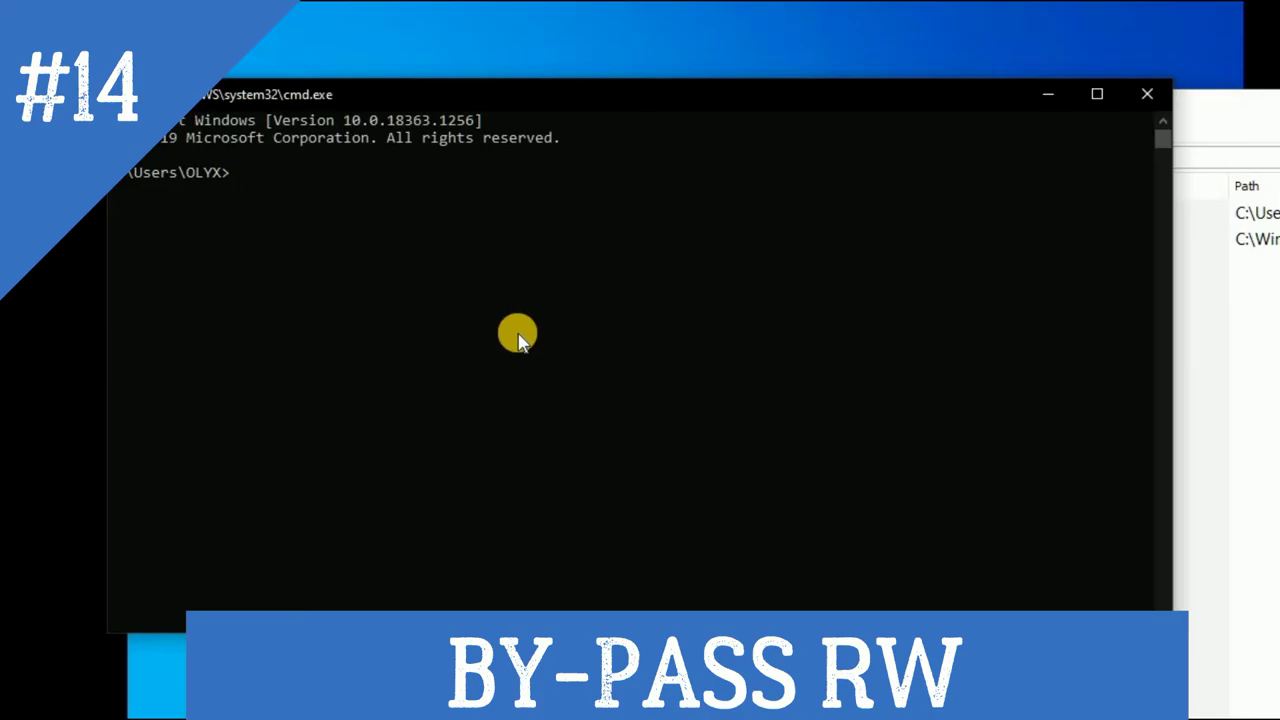
text(diskpart)
key(Return)
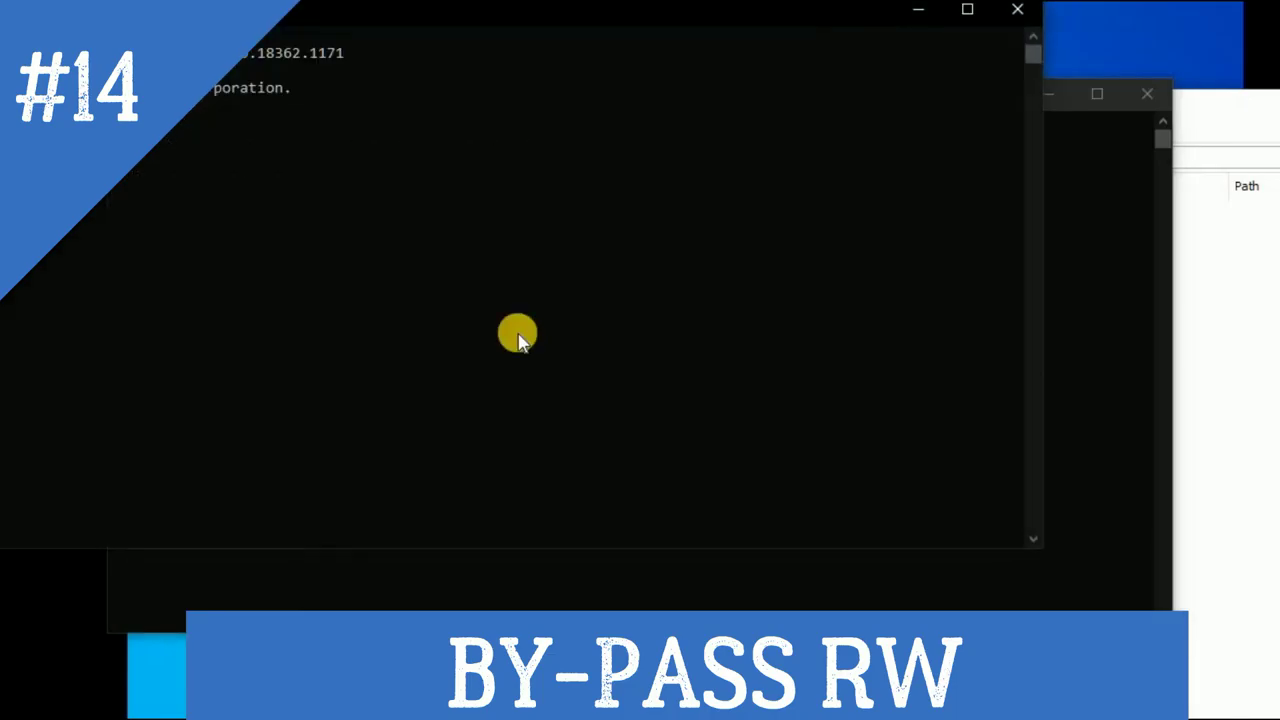
drag(152, 19, 357, 92)
text(list disk)
key(Return)
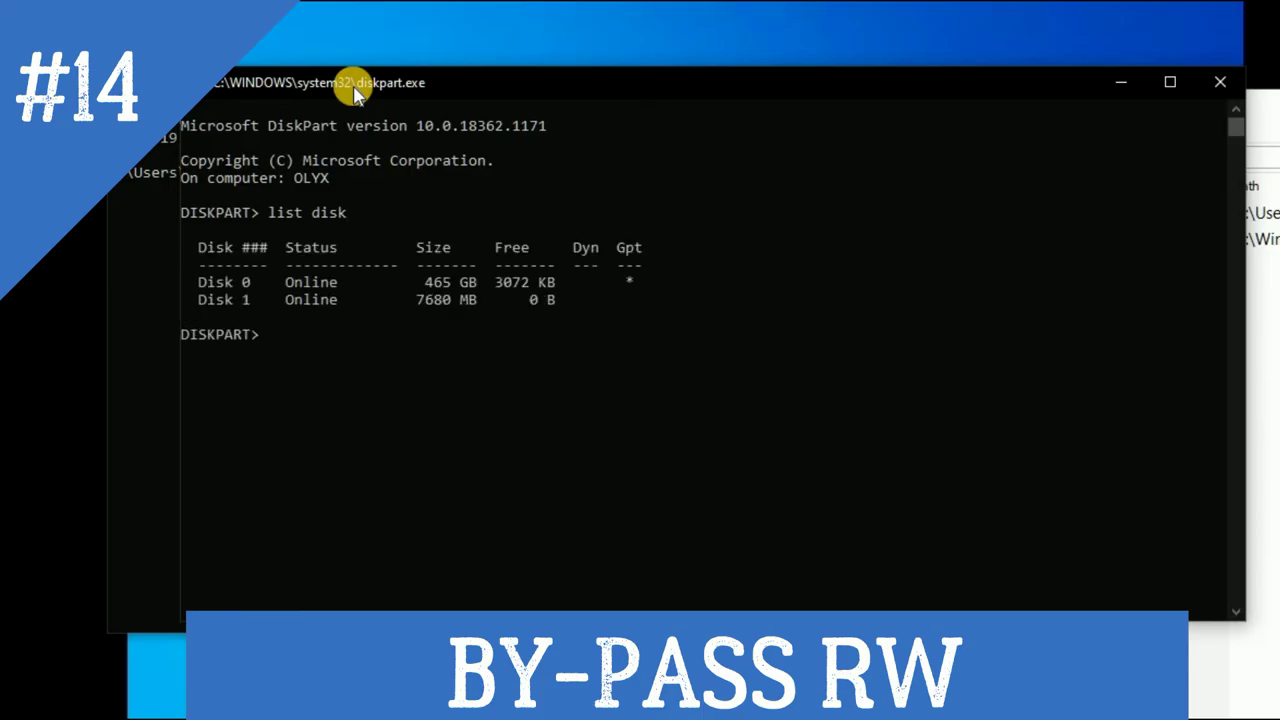